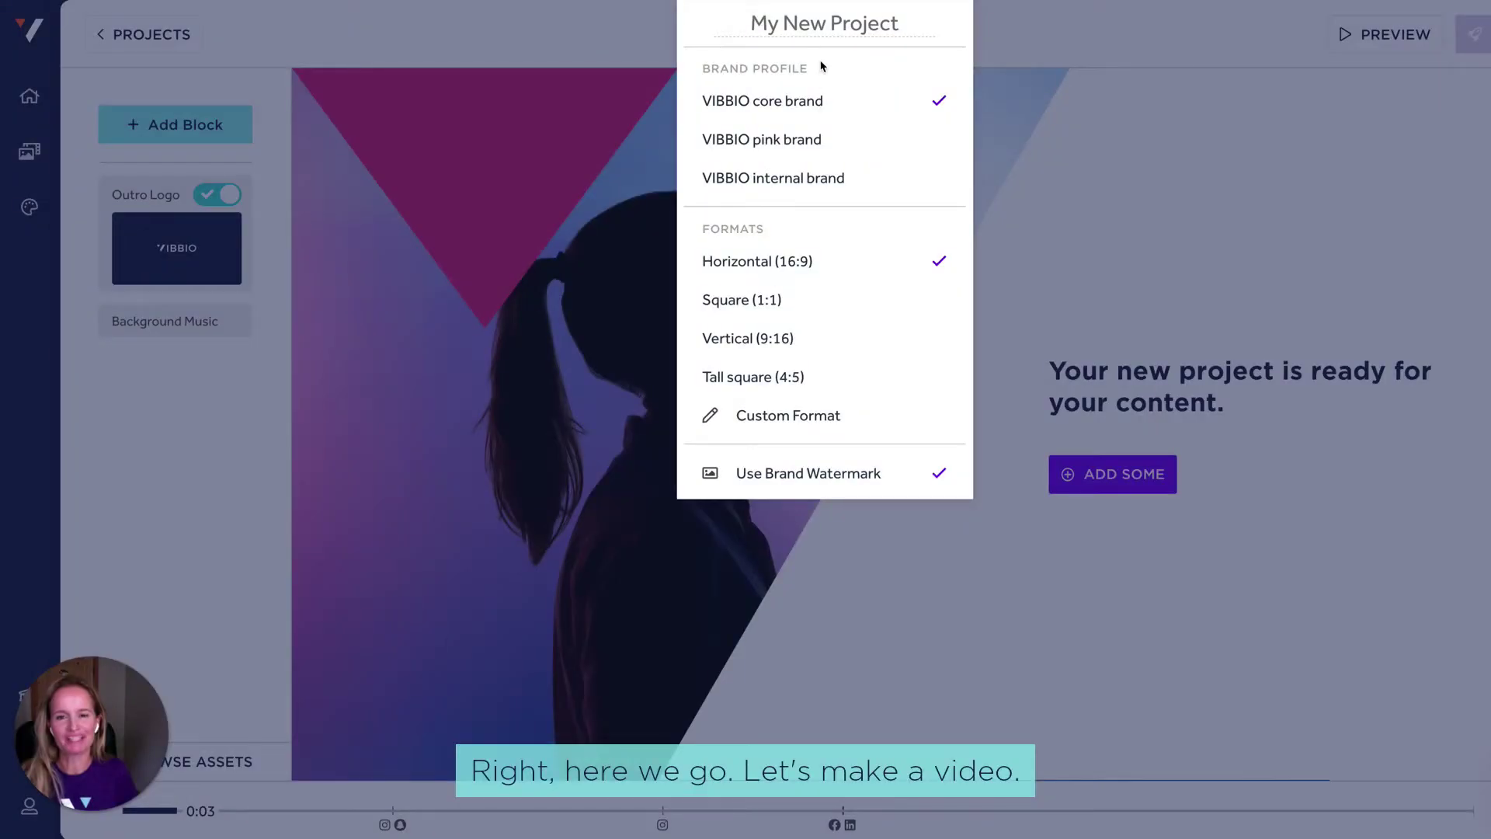
# - Name the project 'Webinar', add the Square 1:1 format alongside 16:9, and add a block
pyautogui.click(826, 26)
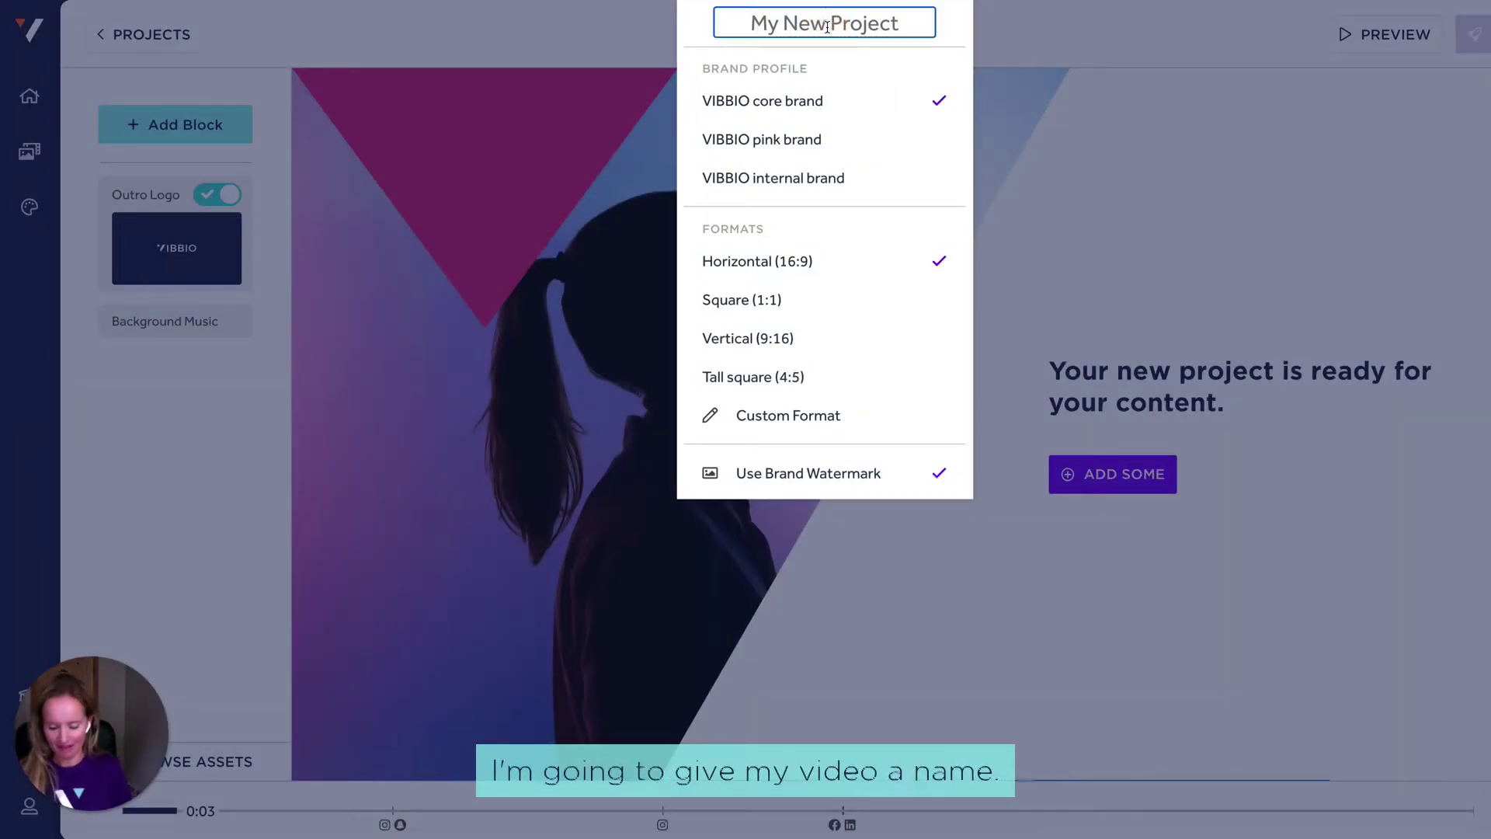
pyautogui.write('We')
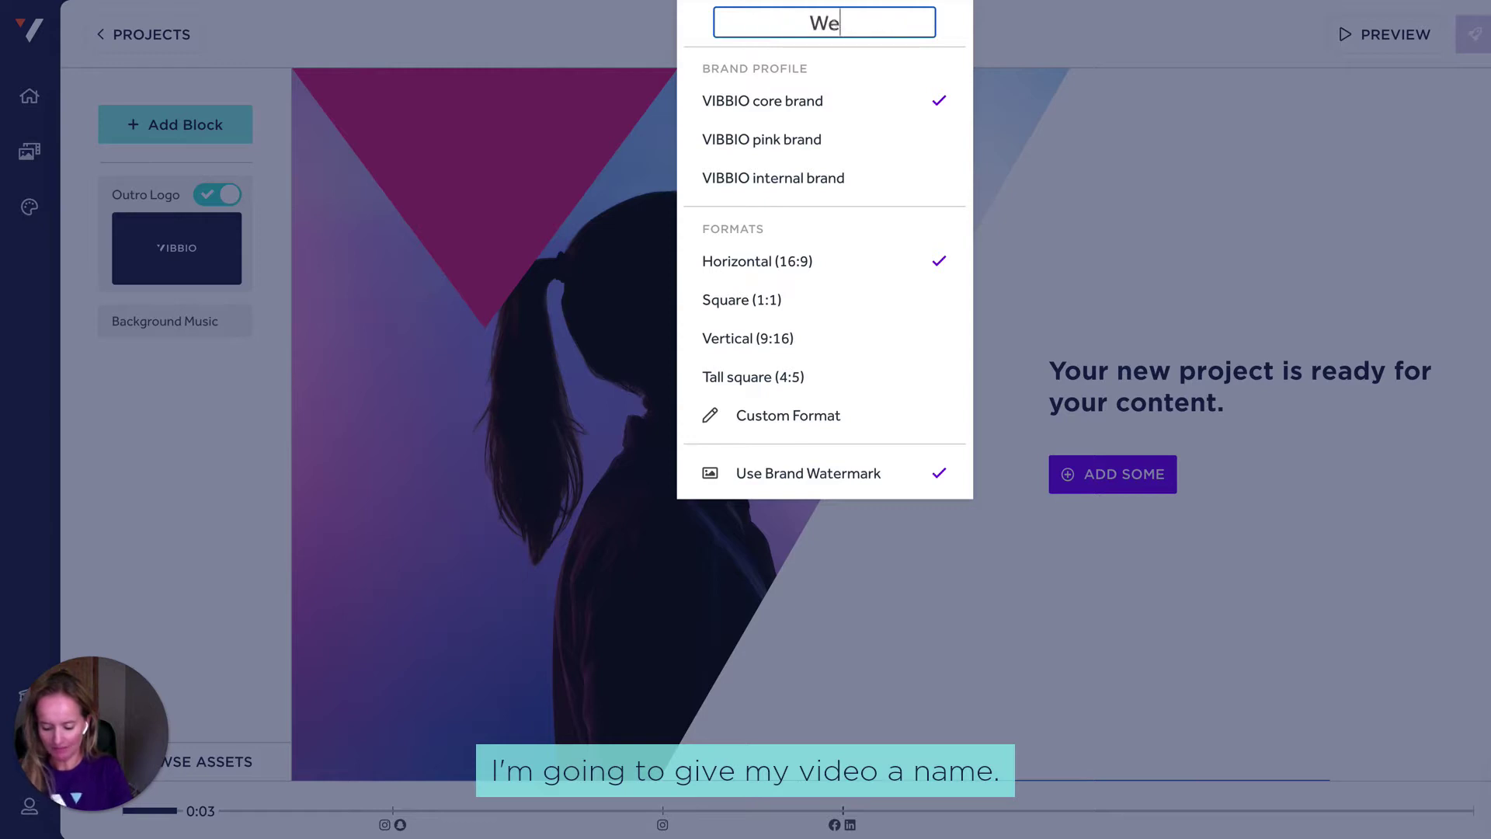
pyautogui.write('binar')
pyautogui.click(845, 100)
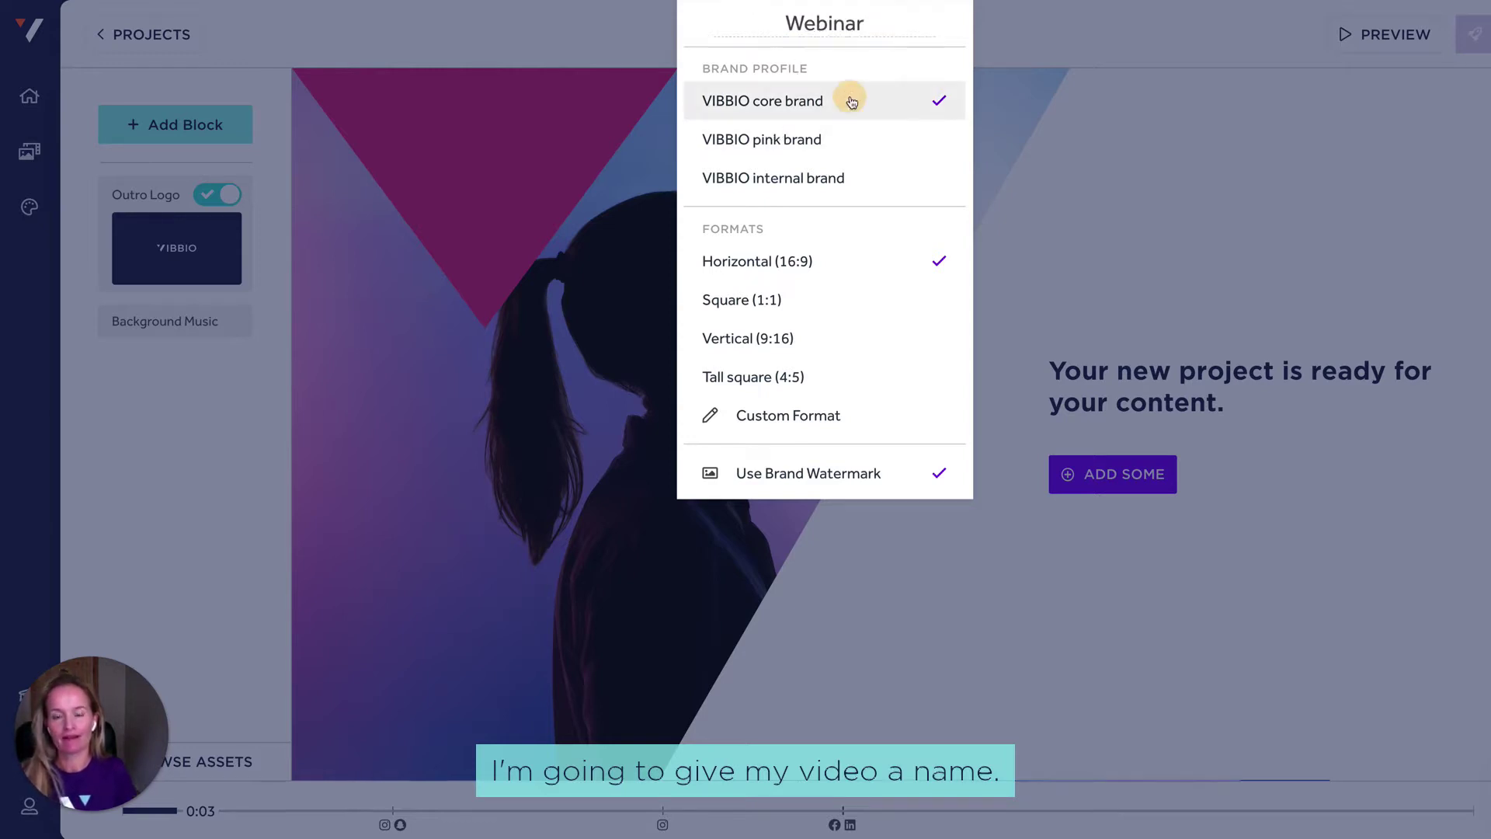
pyautogui.click(928, 298)
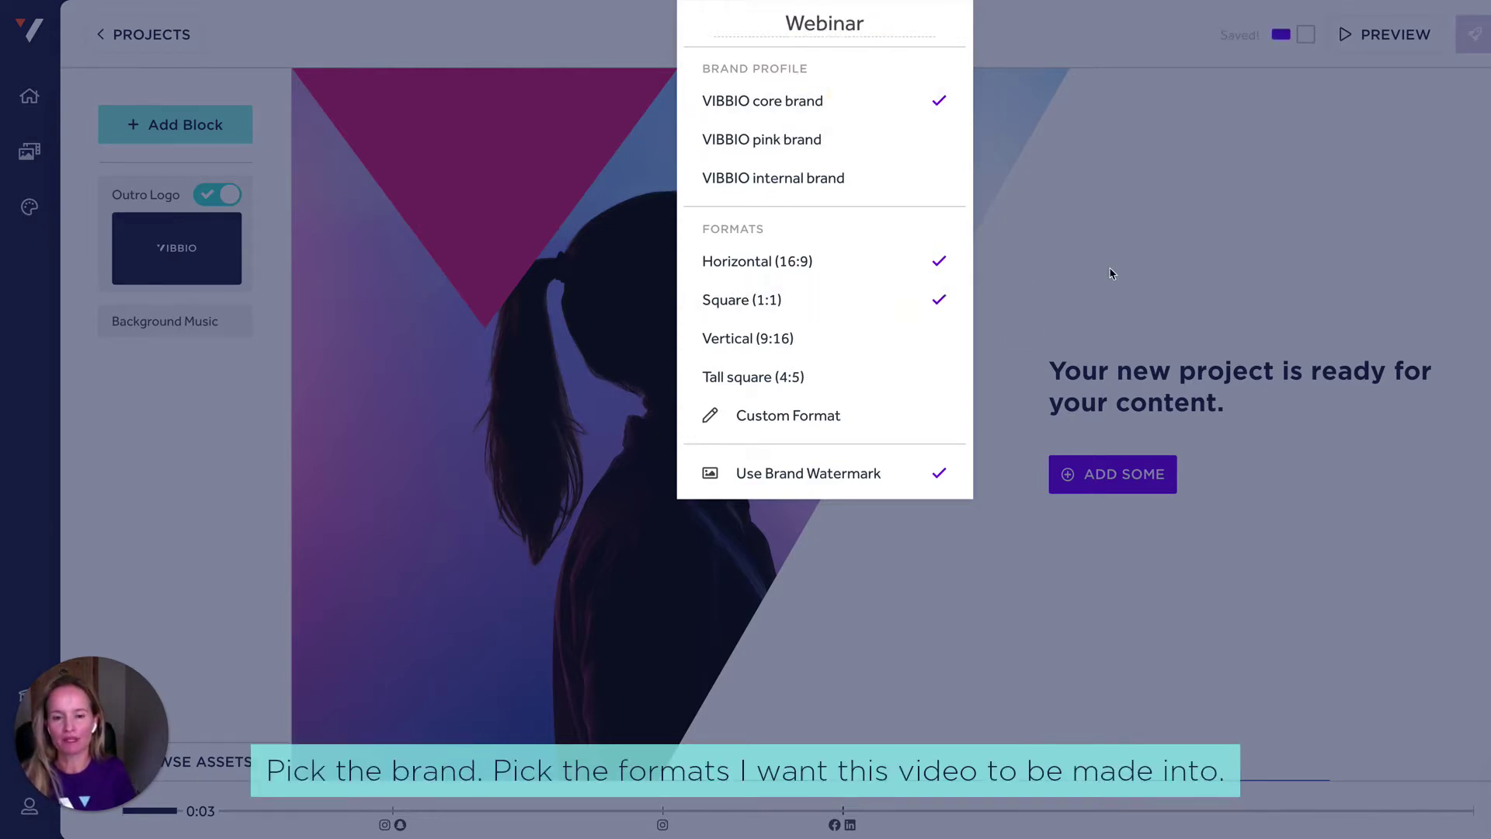
pyautogui.click(1110, 273)
pyautogui.click(175, 125)
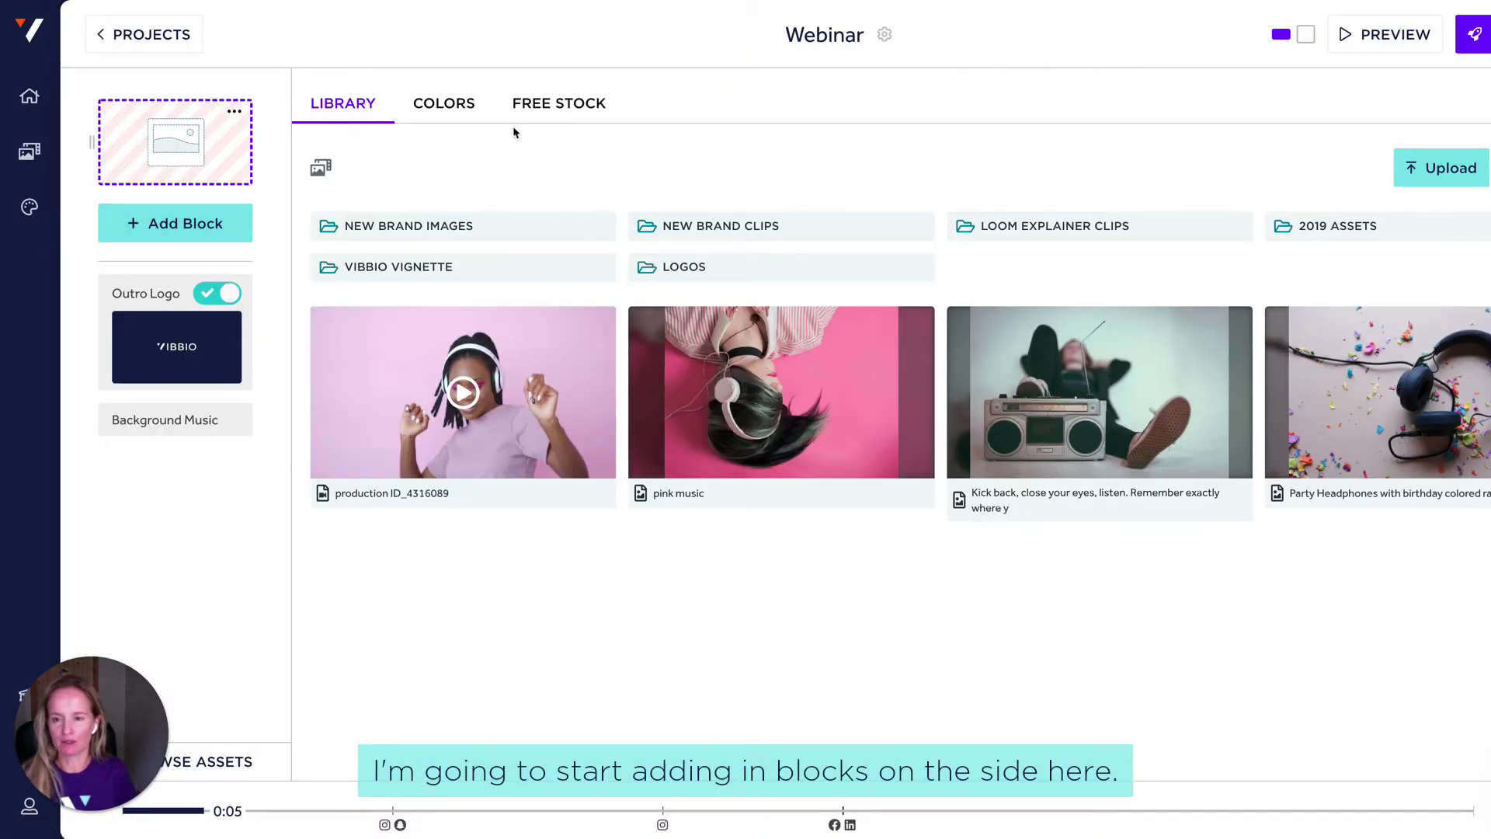
# - Fill three blocks with the pink headphones image, solid pink, and the dancing-woman clip
pyautogui.click(722, 394)
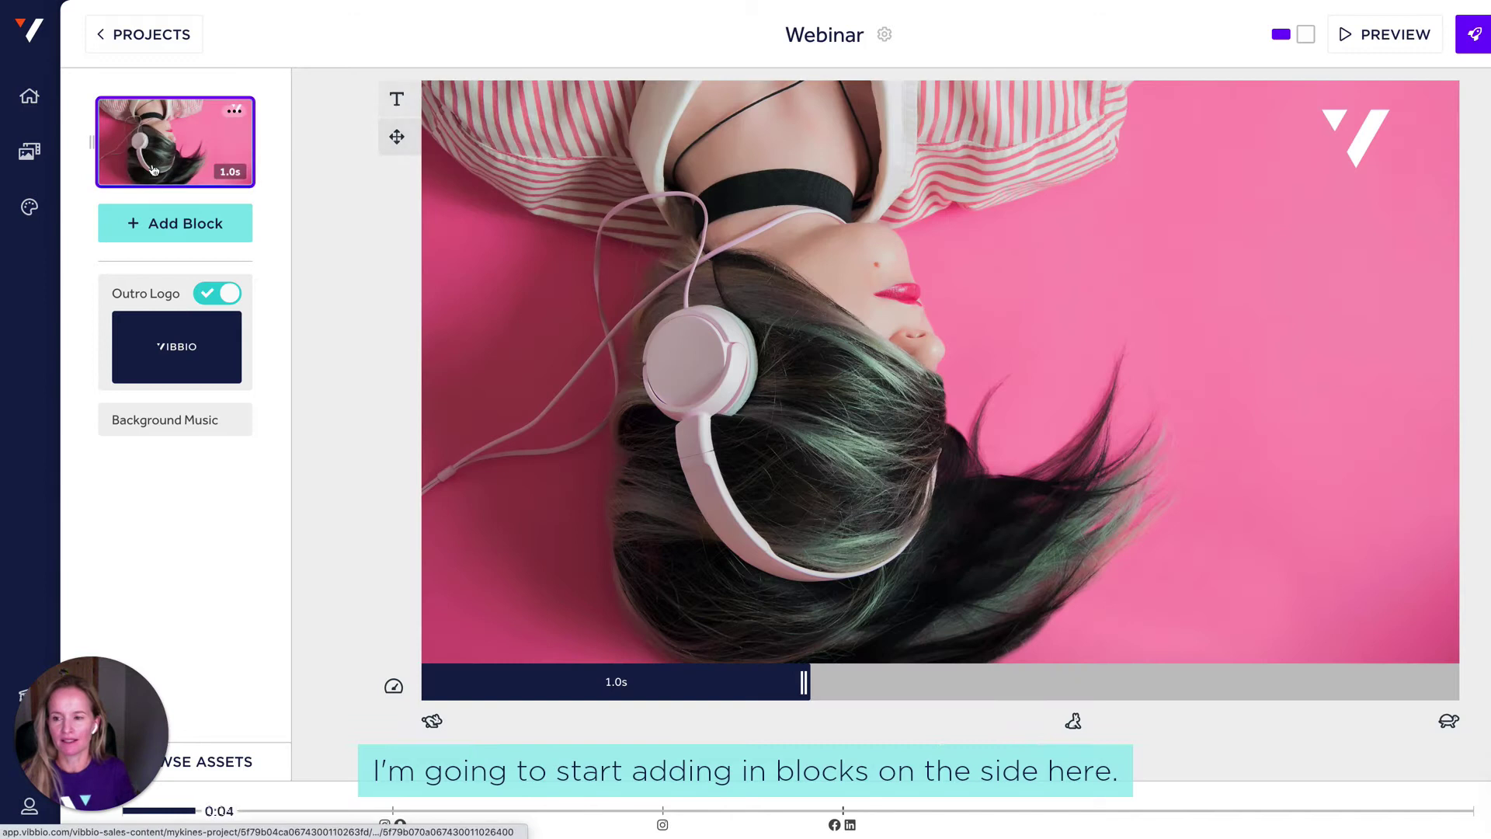
pyautogui.click(181, 222)
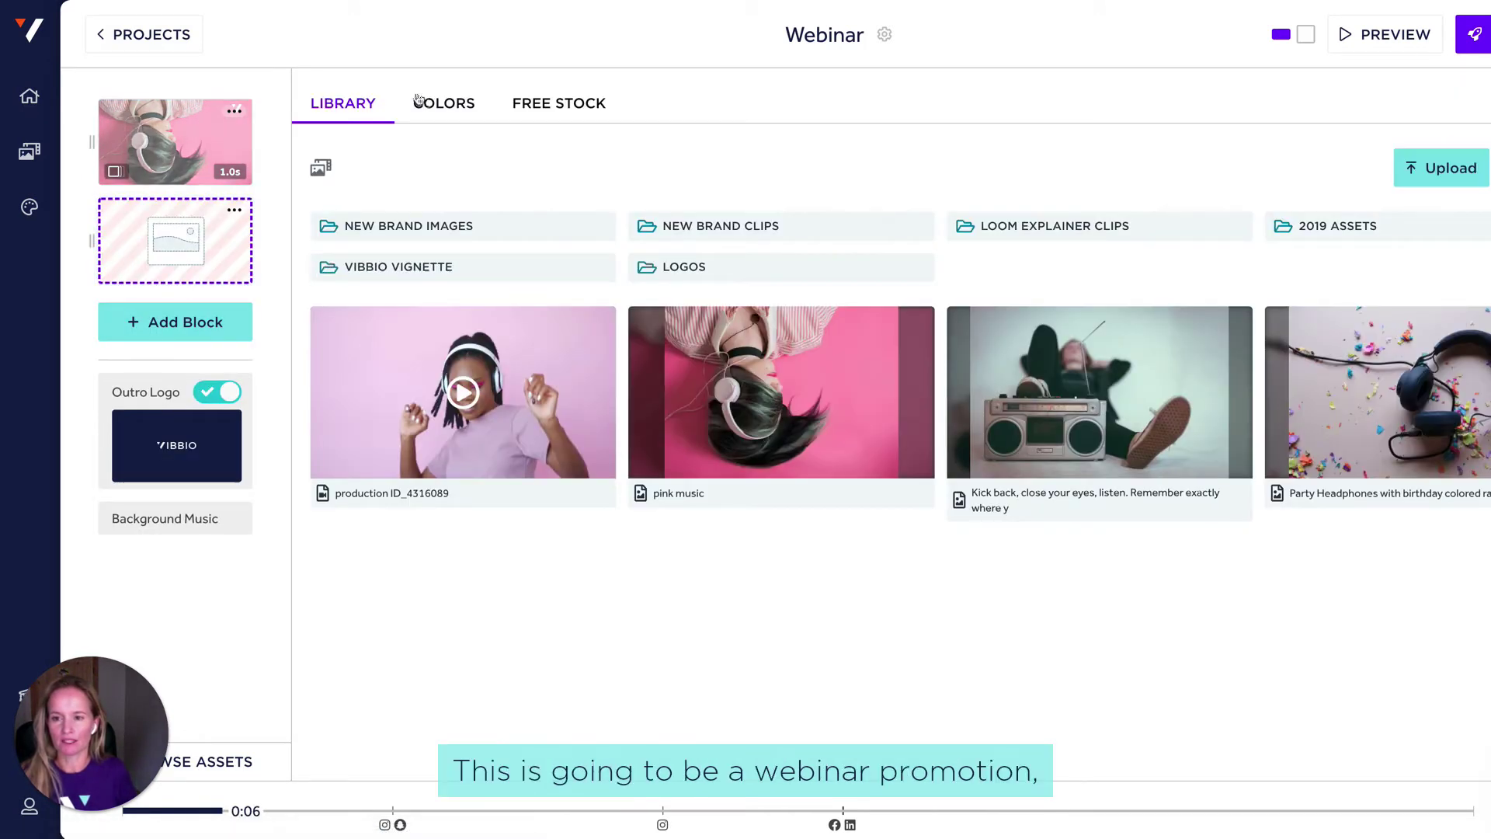
pyautogui.click(442, 103)
pyautogui.click(1055, 229)
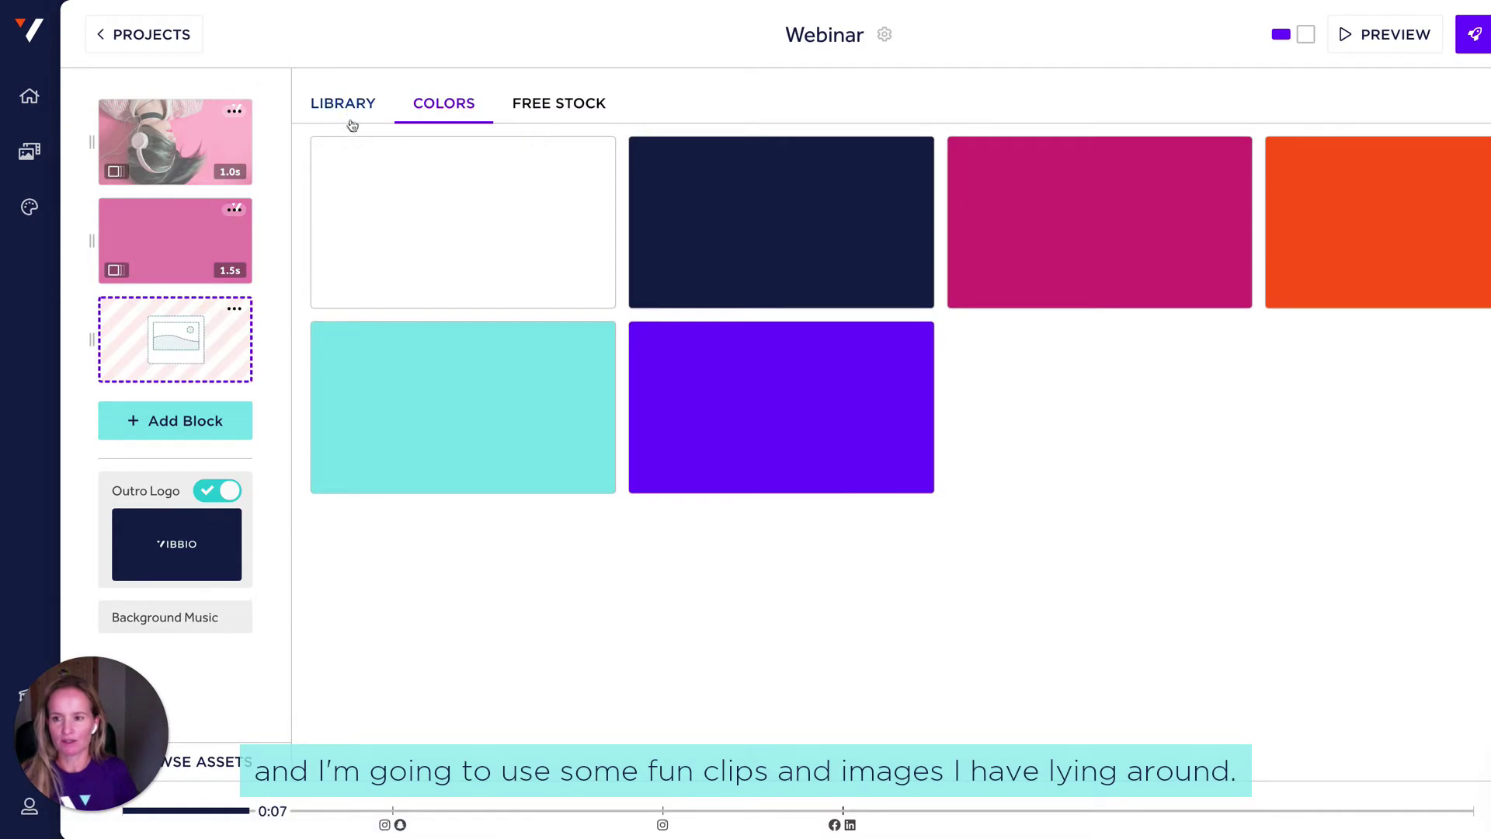
pyautogui.click(349, 107)
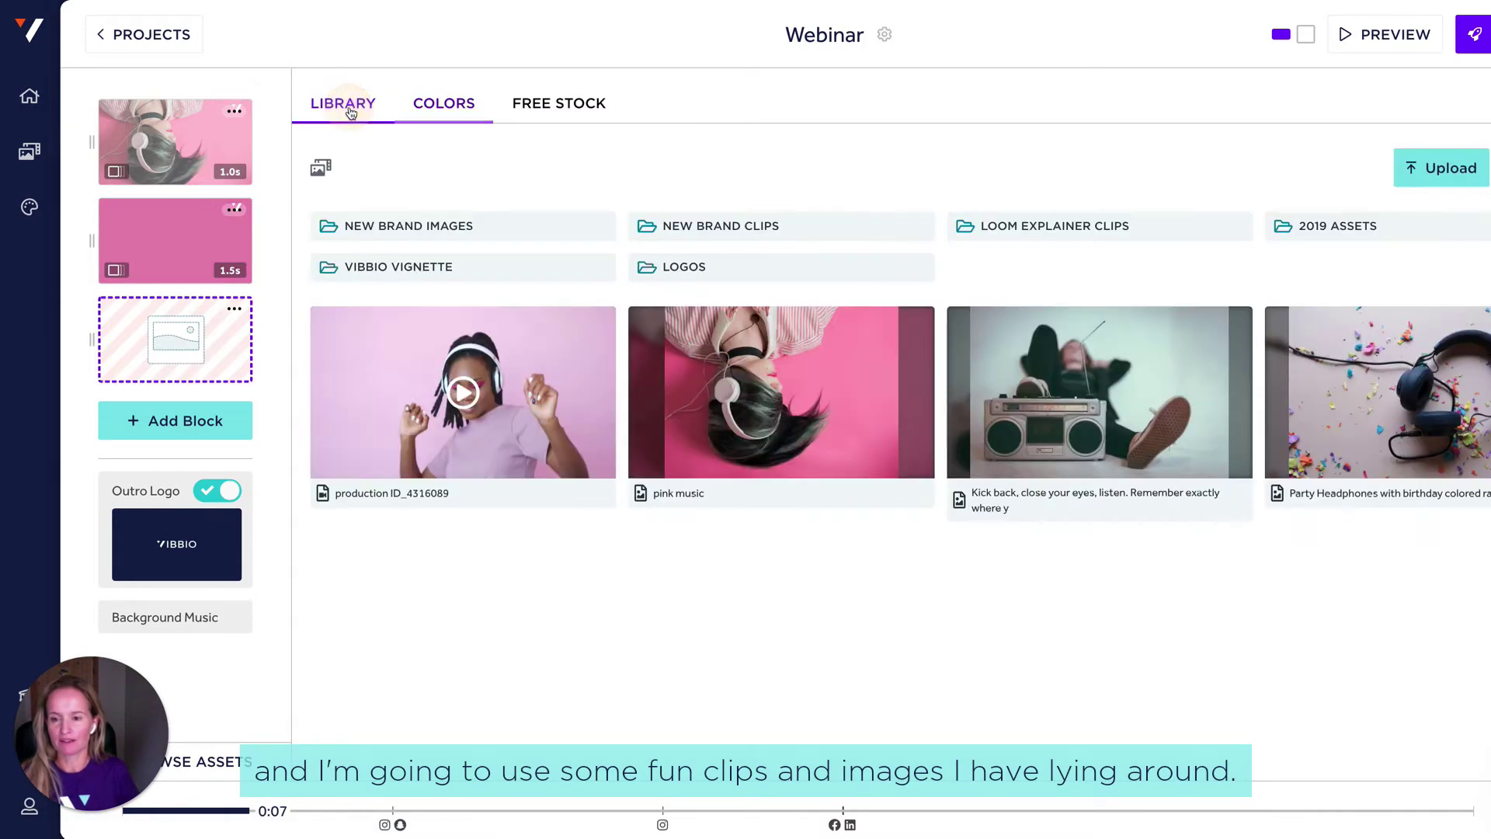
pyautogui.click(461, 391)
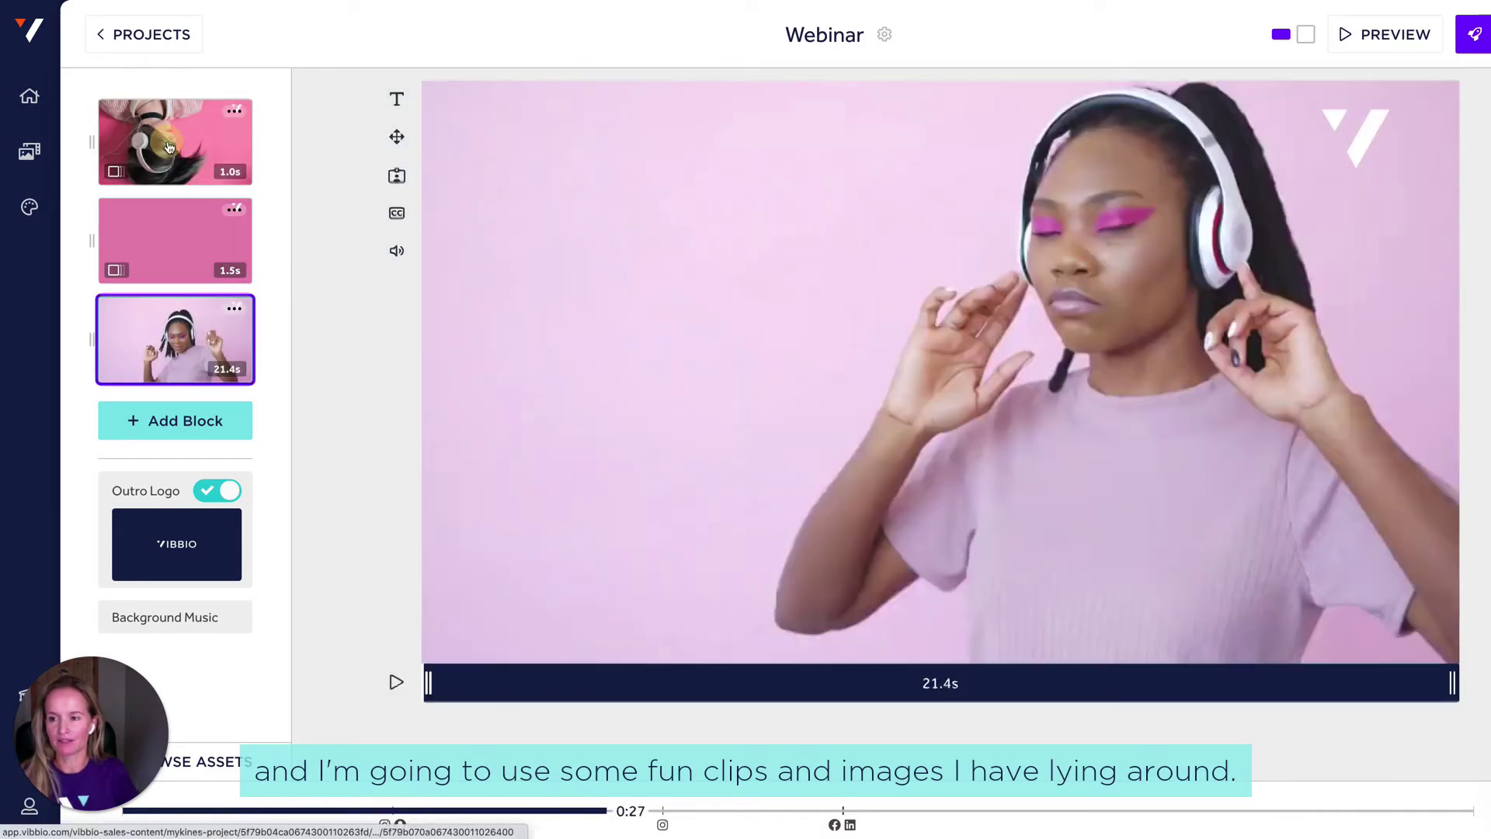
# - Shift the first block's headphone image left in the 1:1 frame and add a 'Stay tuned' caption
pyautogui.click(169, 147)
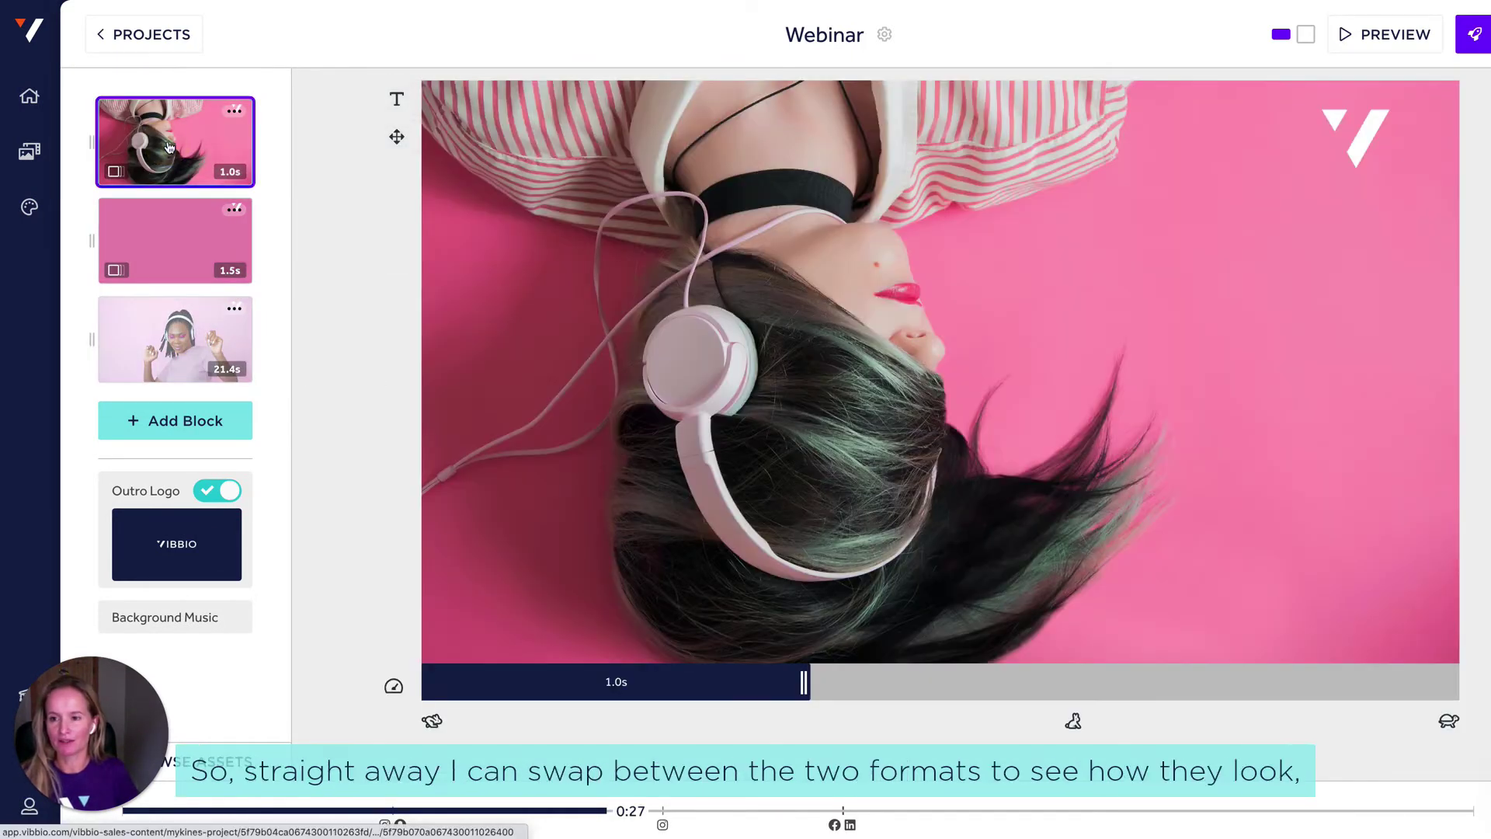
pyautogui.click(1304, 35)
pyautogui.click(1279, 34)
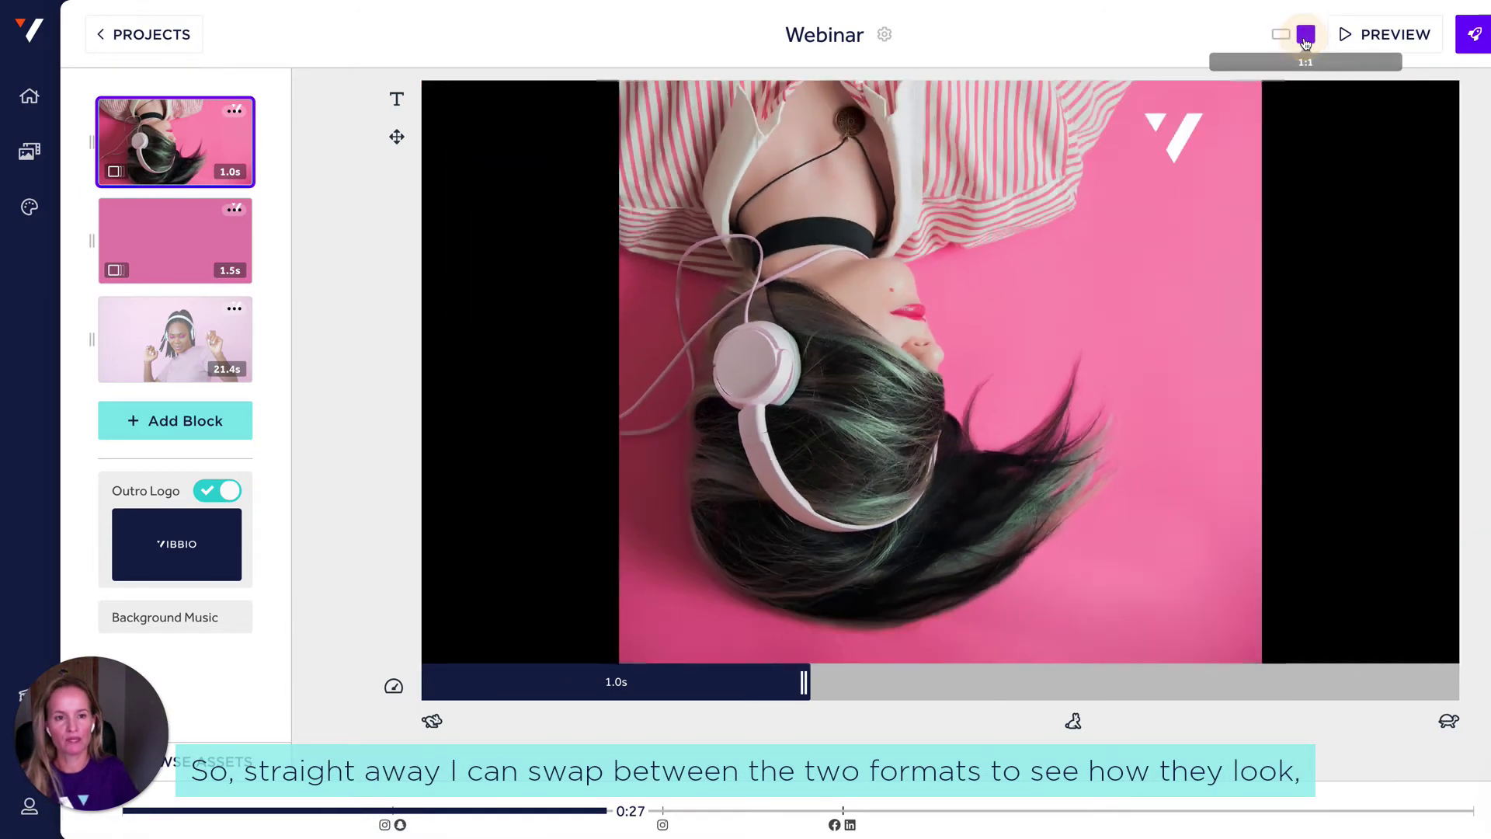
pyautogui.click(397, 137)
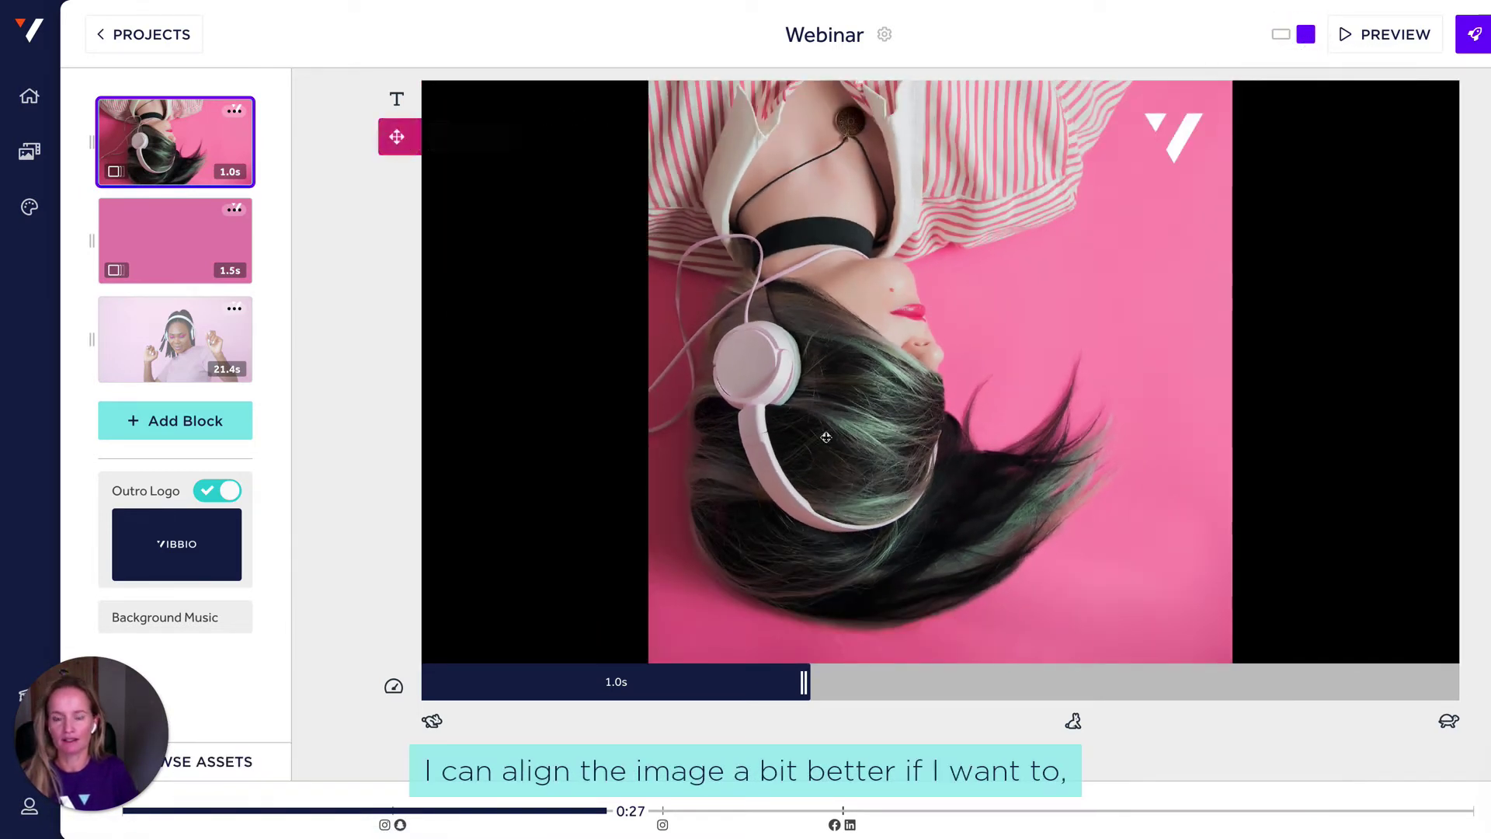
pyautogui.moveTo(846, 440); pyautogui.dragTo(823, 453)
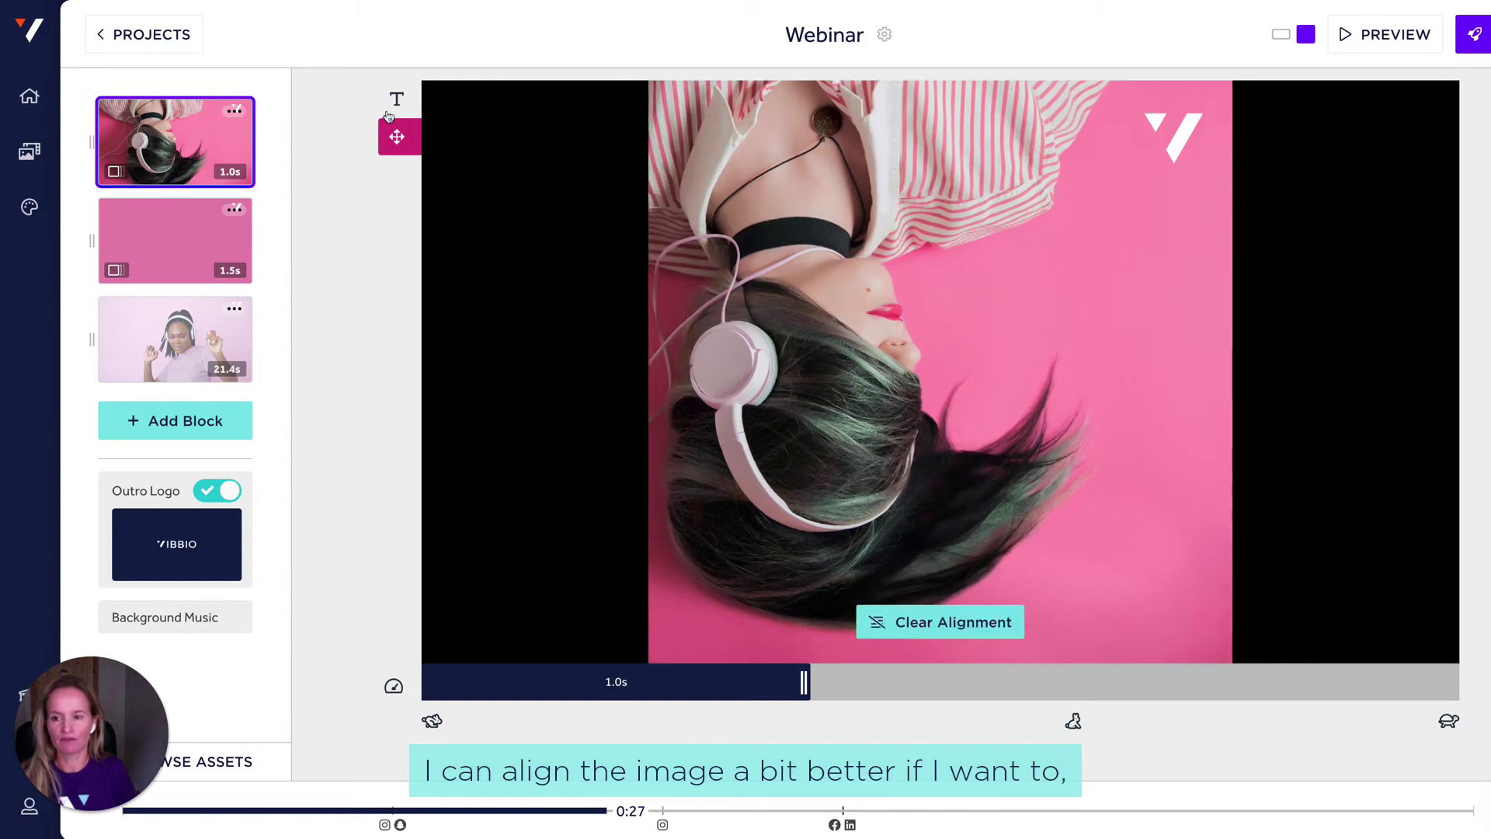
pyautogui.click(397, 100)
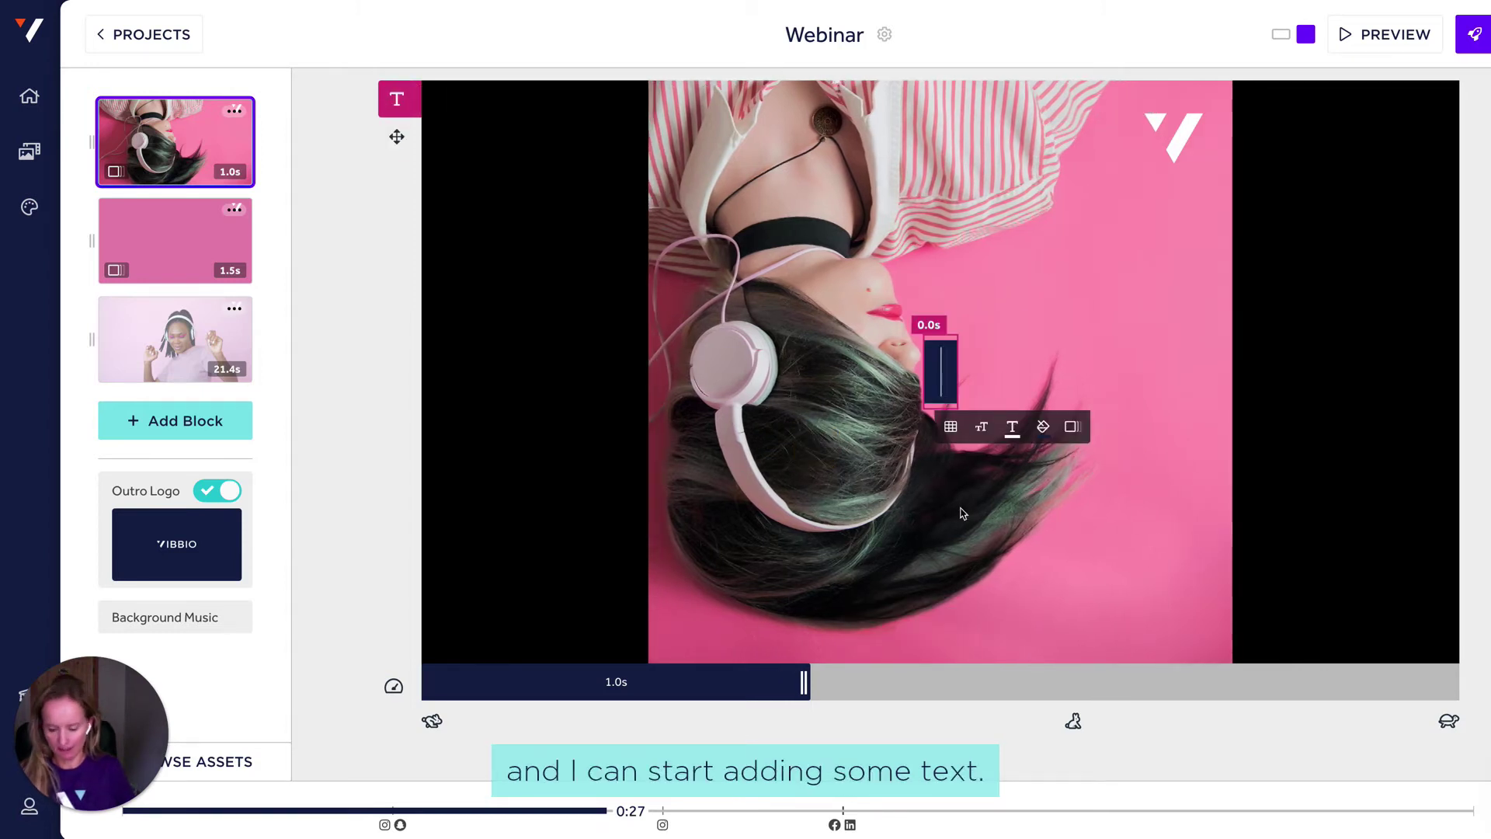
pyautogui.write('Stat')
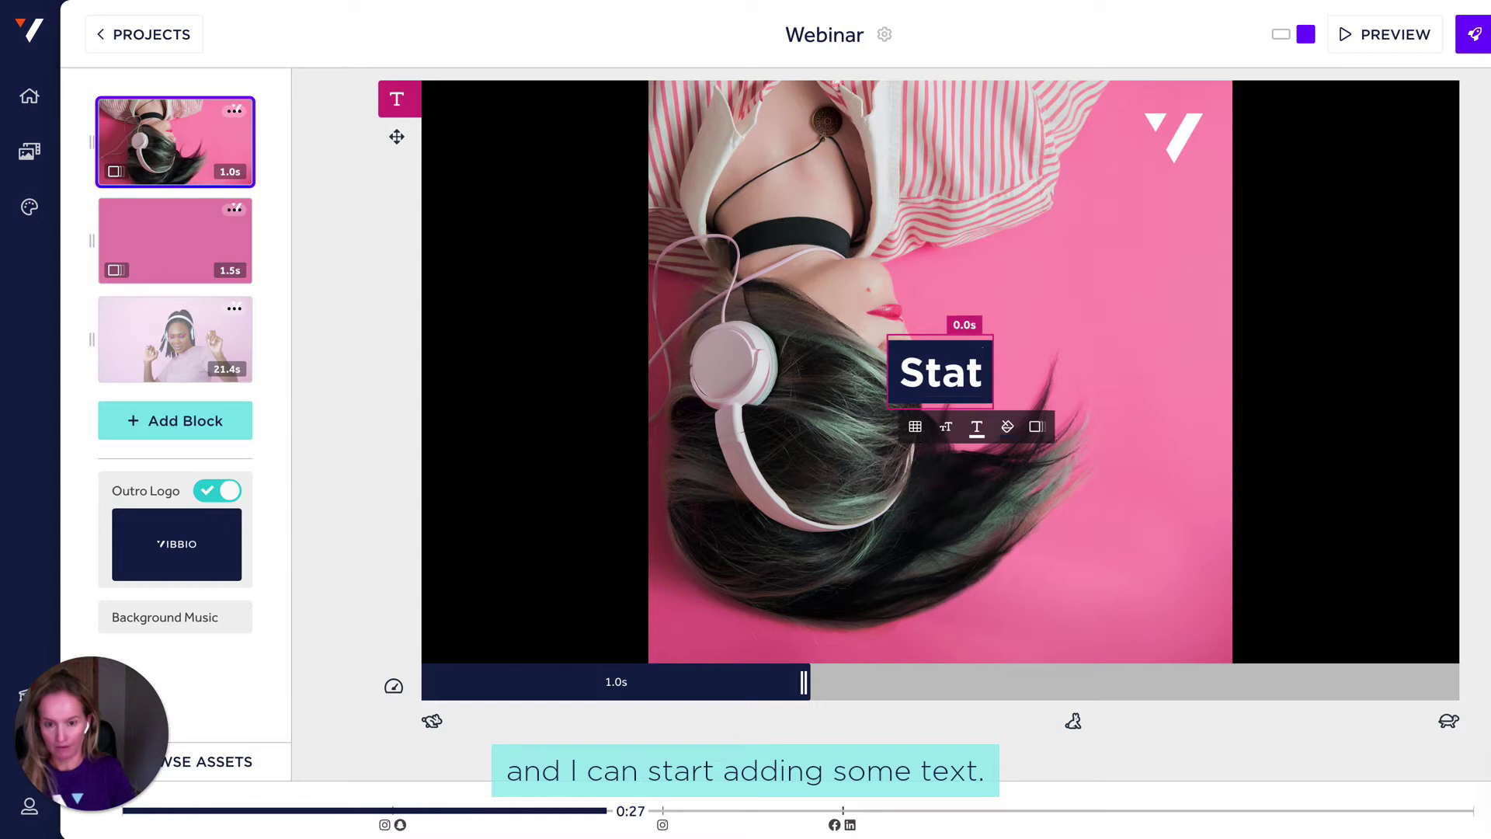
pyautogui.press('BackSpace')
pyautogui.write('y tuned this Mo')
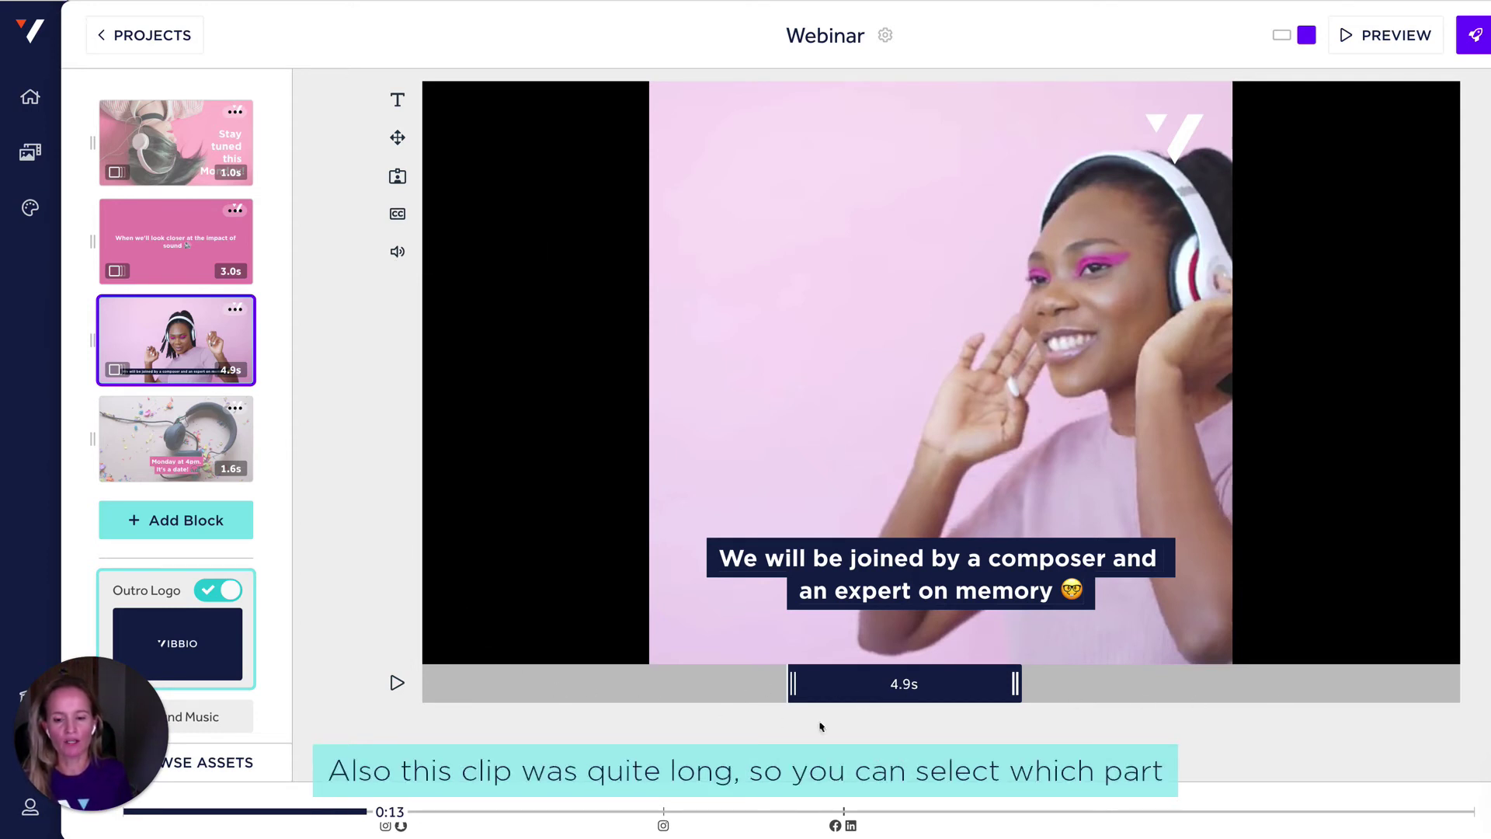
# - Trim the start of the dancing-woman clip so it runs about 4.6 seconds
pyautogui.moveTo(694, 687); pyautogui.dragTo(784, 688)
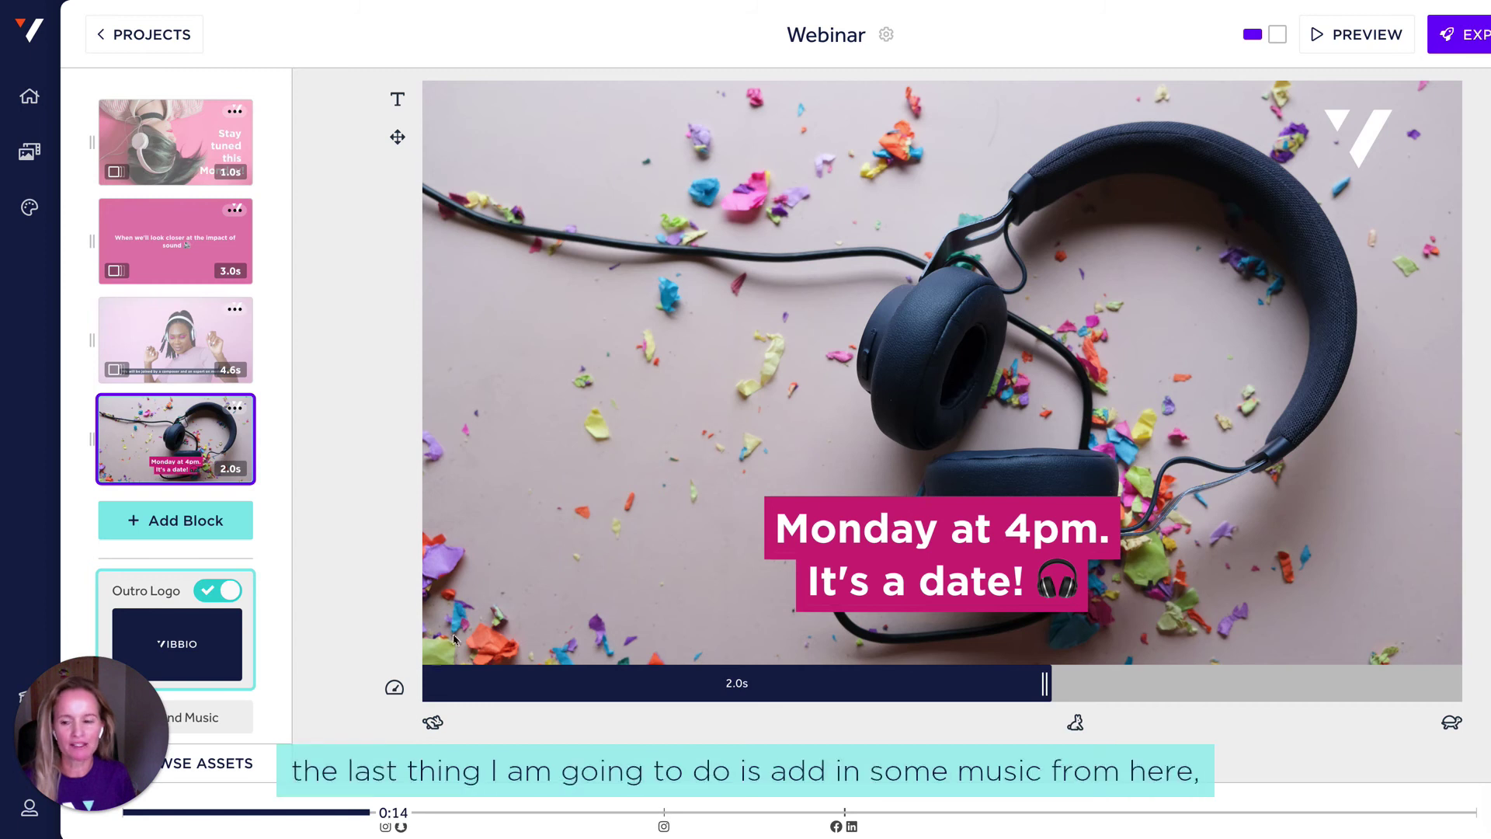
# - Browse the BRIGHT folder of free stock background music tracks
pyautogui.click(210, 718)
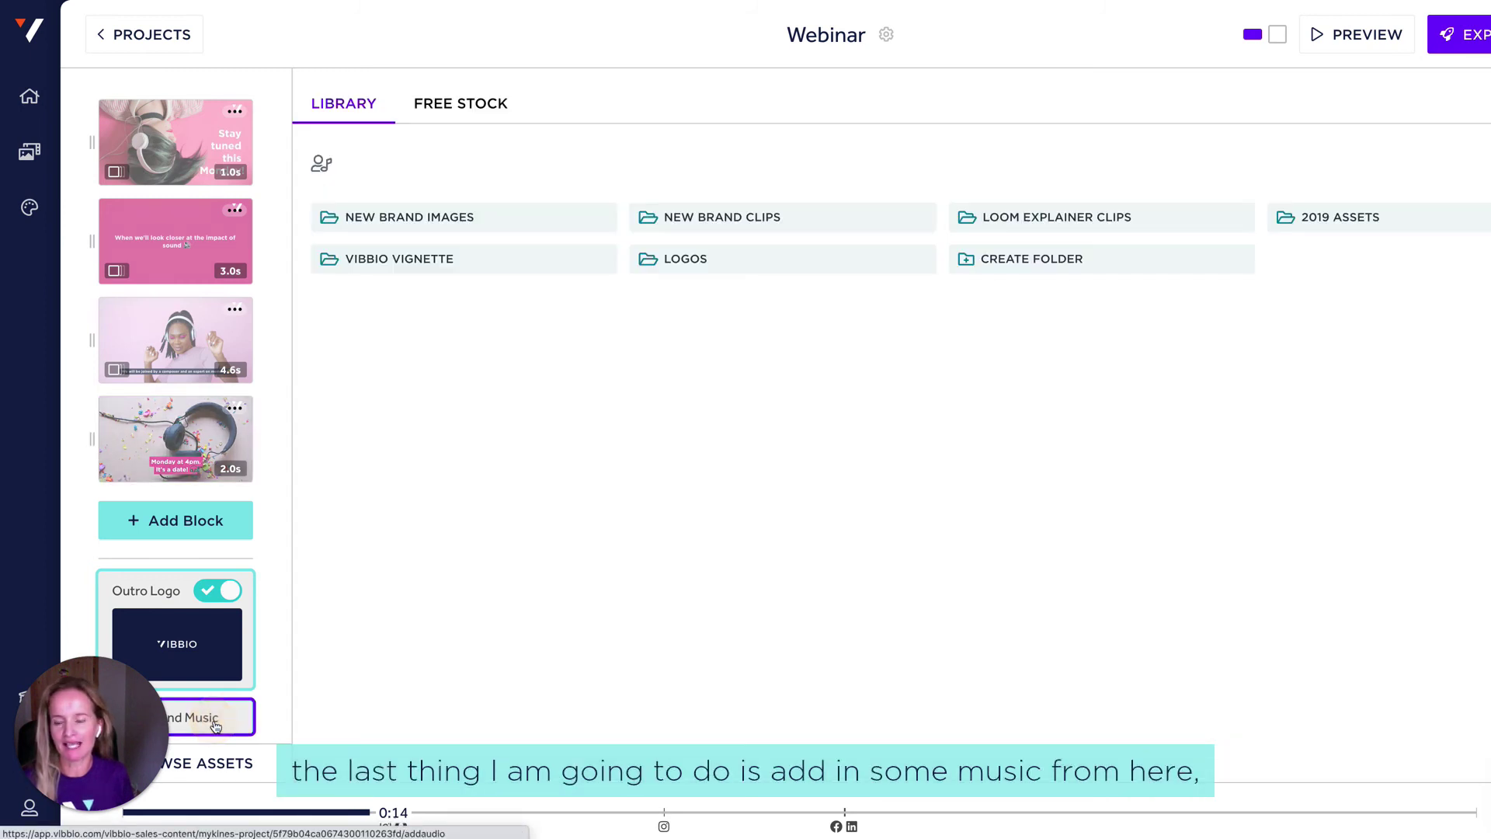
pyautogui.click(446, 107)
pyautogui.click(999, 223)
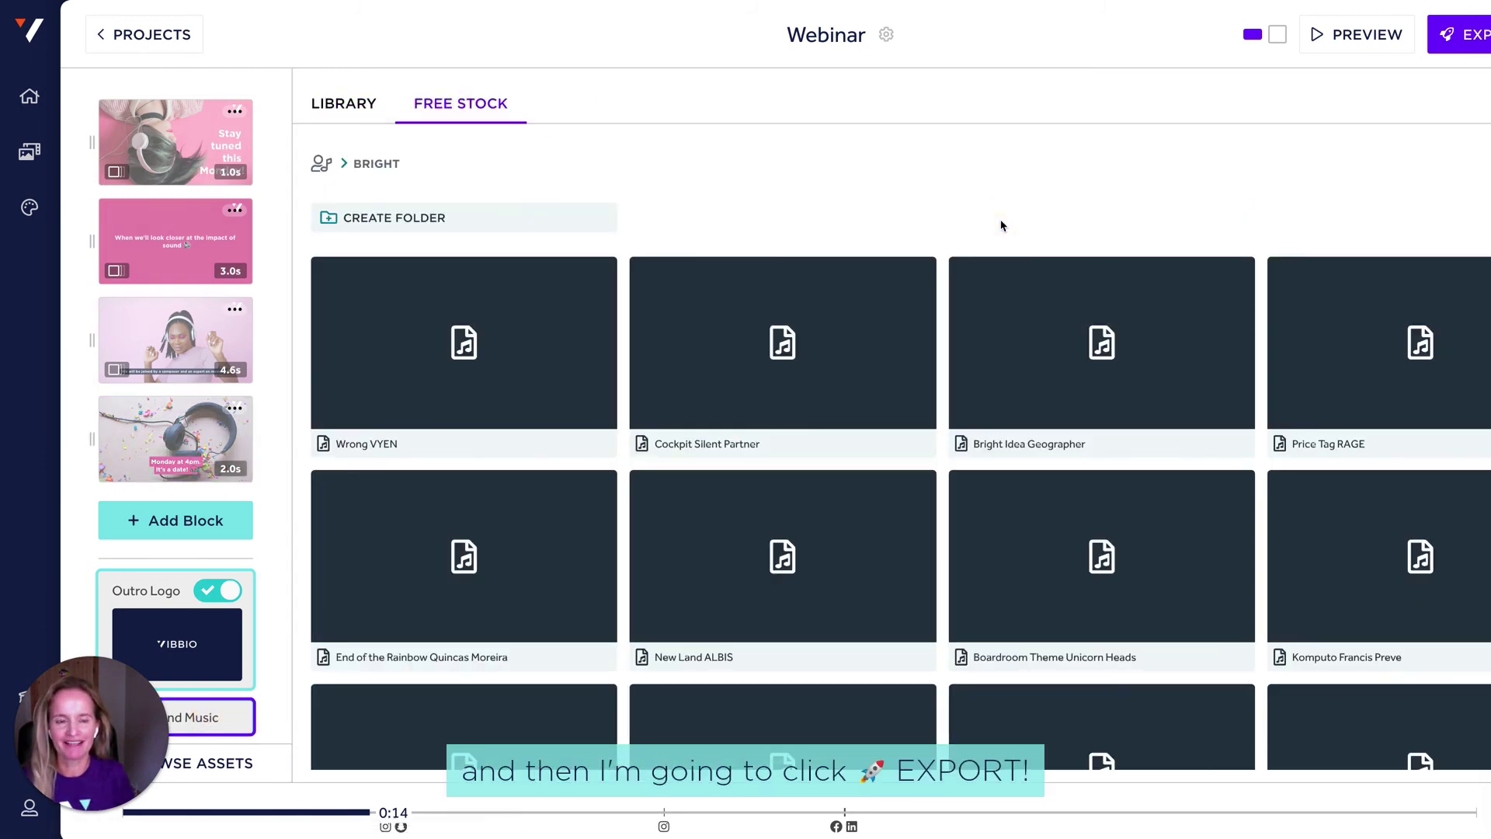